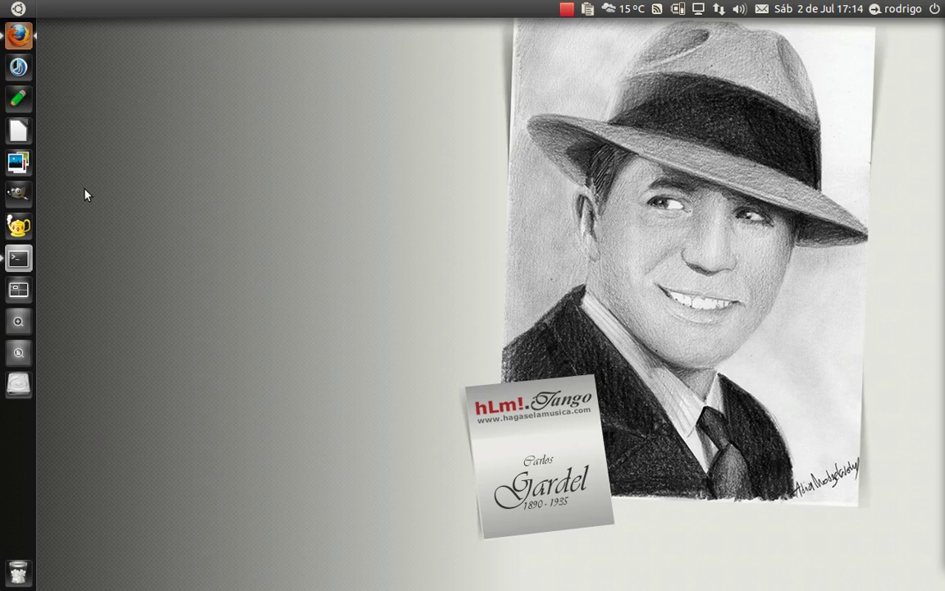
Step: Search the installed applications for "centro" and open Centro de software de Ubuntu
{"action": "left_click", "coordinate": [20, 9]}
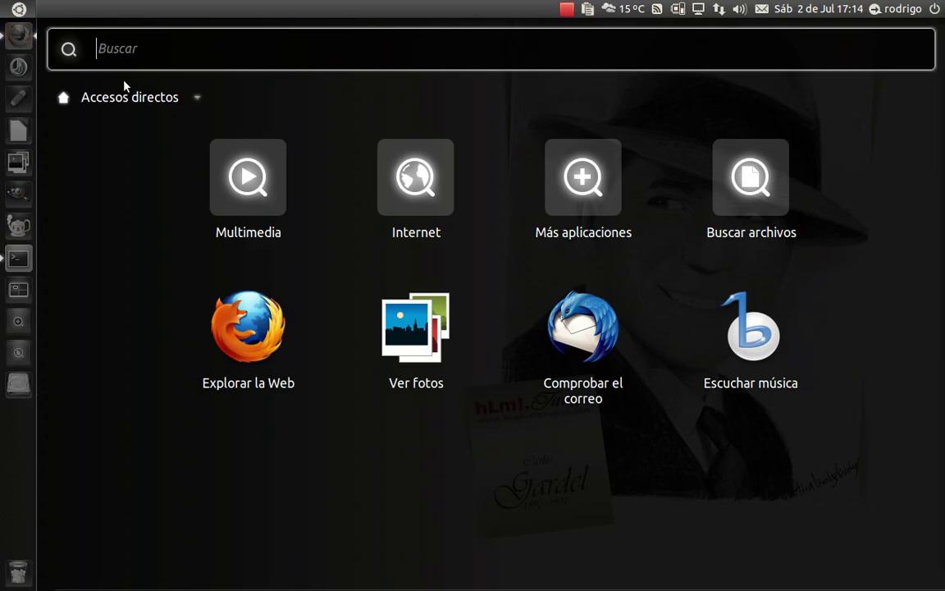
{"action": "type", "text": "centro"}
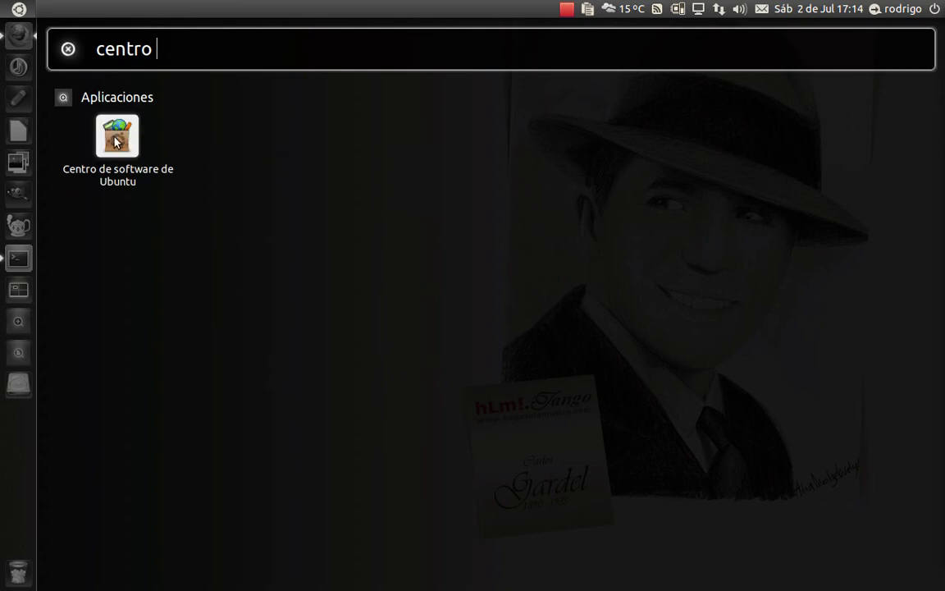
{"action": "key", "text": "Escape"}
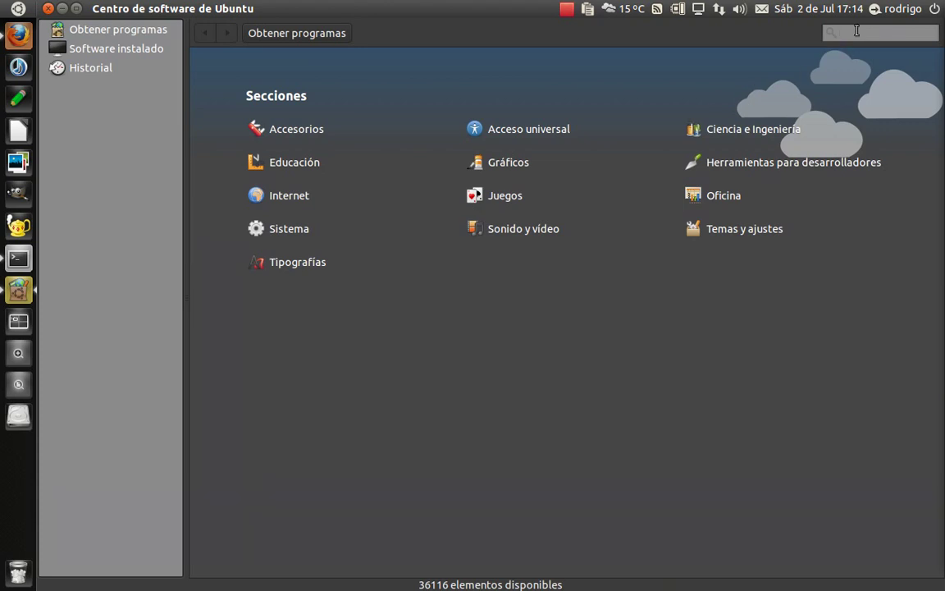
Step: Search the software catalogue for "drivel" and open the details page of Editor de bitácoras Drivel
{"action": "left_click", "coordinate": [857, 31]}
{"action": "type", "text": "driver"}
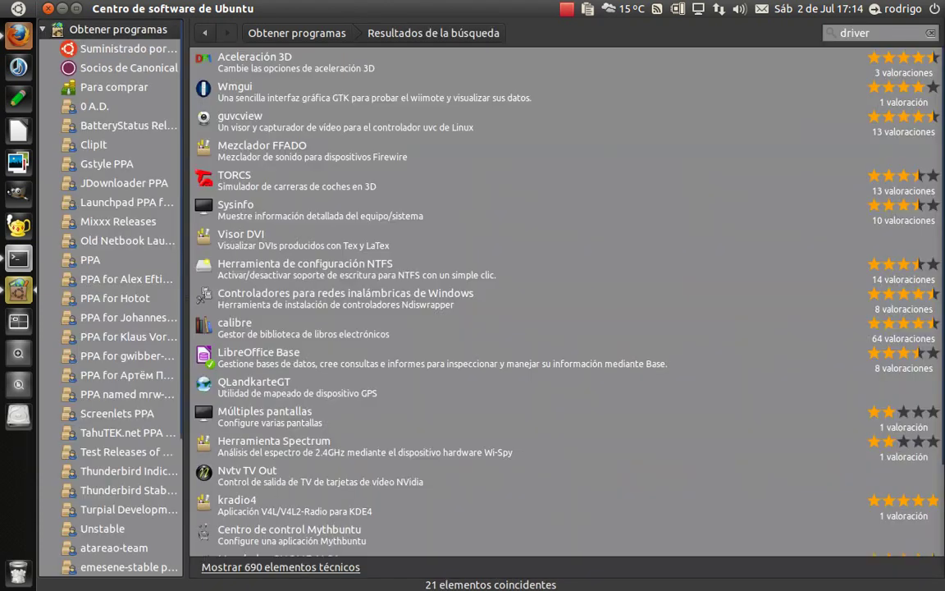
{"action": "key", "text": "BackSpace"}
{"action": "type", "text": "l"}
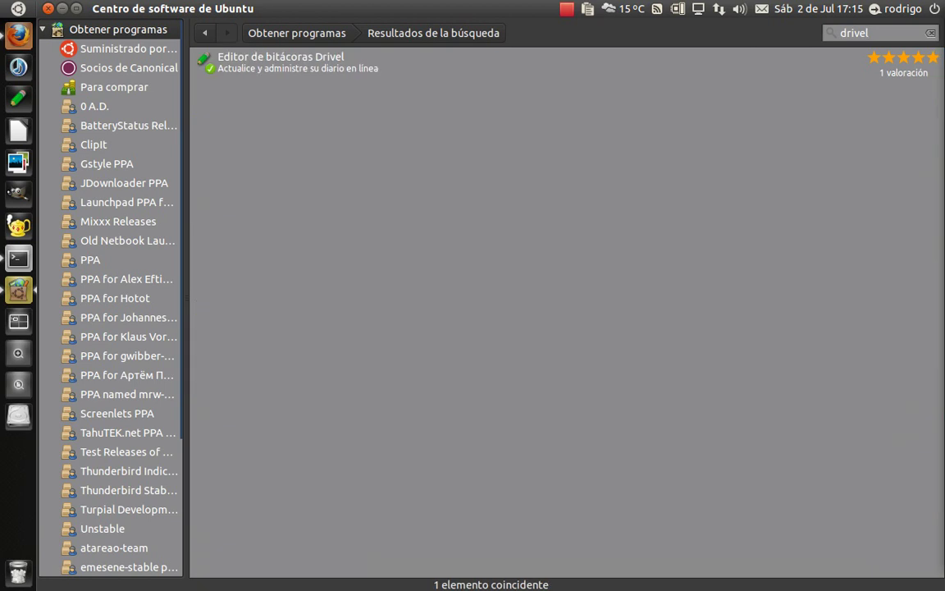
{"action": "left_click", "coordinate": [371, 60]}
{"action": "left_click", "coordinate": [283, 85]}
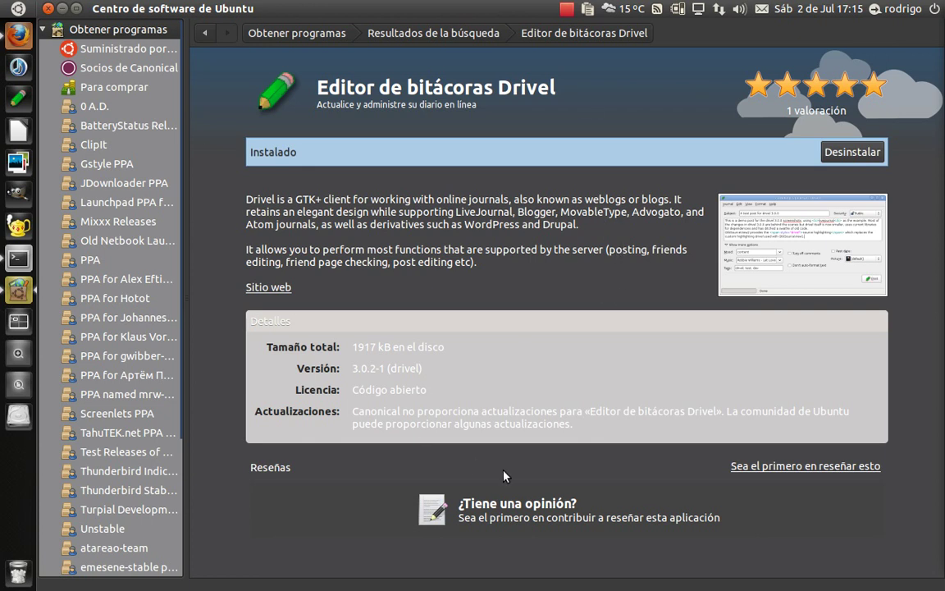
Step: View the enlarged screenshot of Drivel, and close the software centre
{"action": "left_click", "coordinate": [756, 271]}
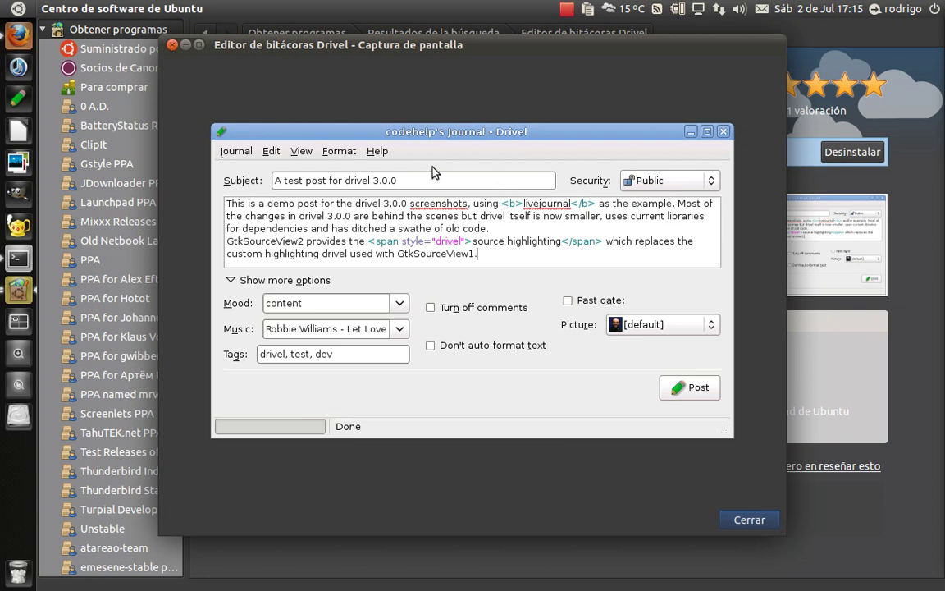
{"action": "left_click", "coordinate": [172, 46]}
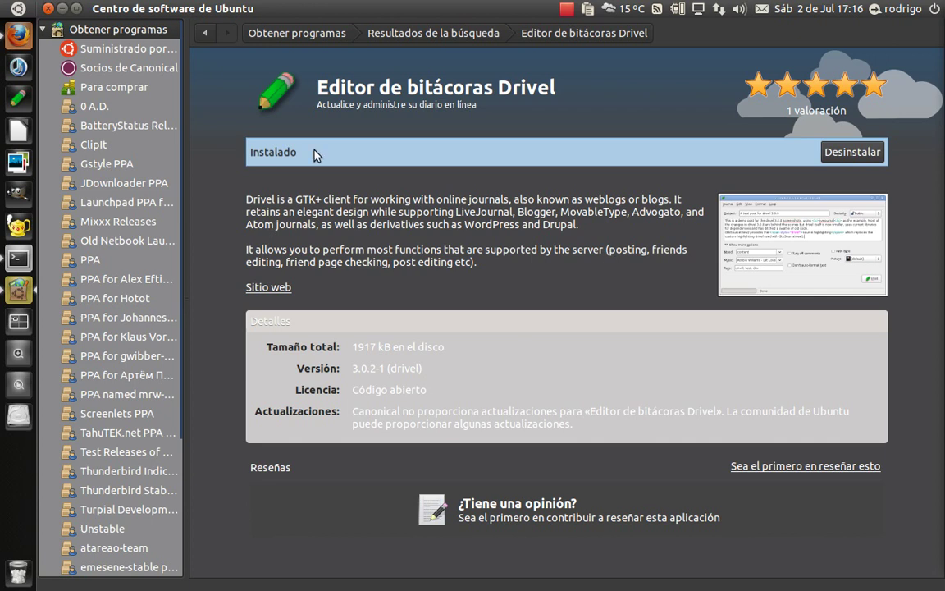
{"action": "left_click", "coordinate": [48, 8]}
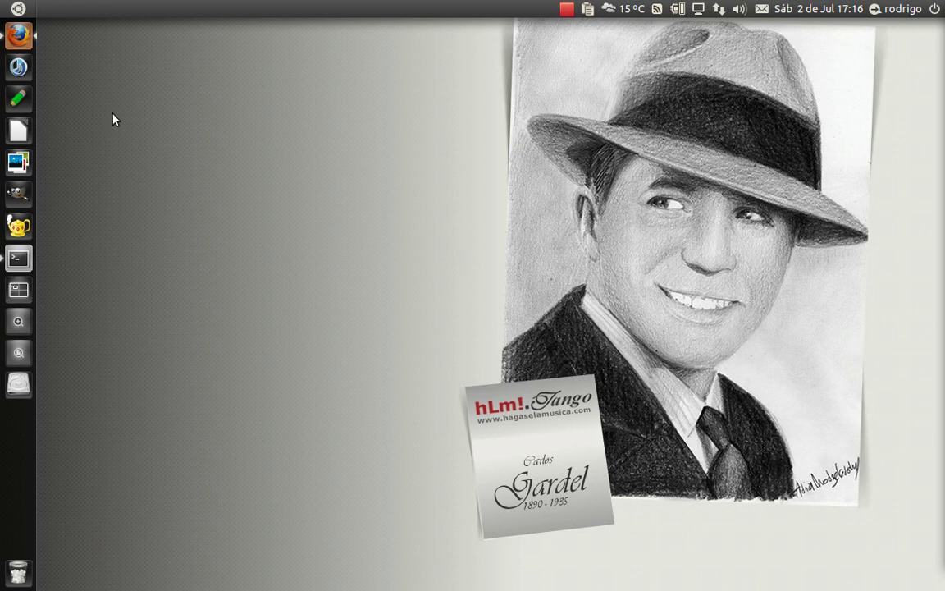
Step: Launch the Drivel journal editor, dismiss the server error and choose the saved ubuntunoobs user for login
{"action": "left_click", "coordinate": [18, 97]}
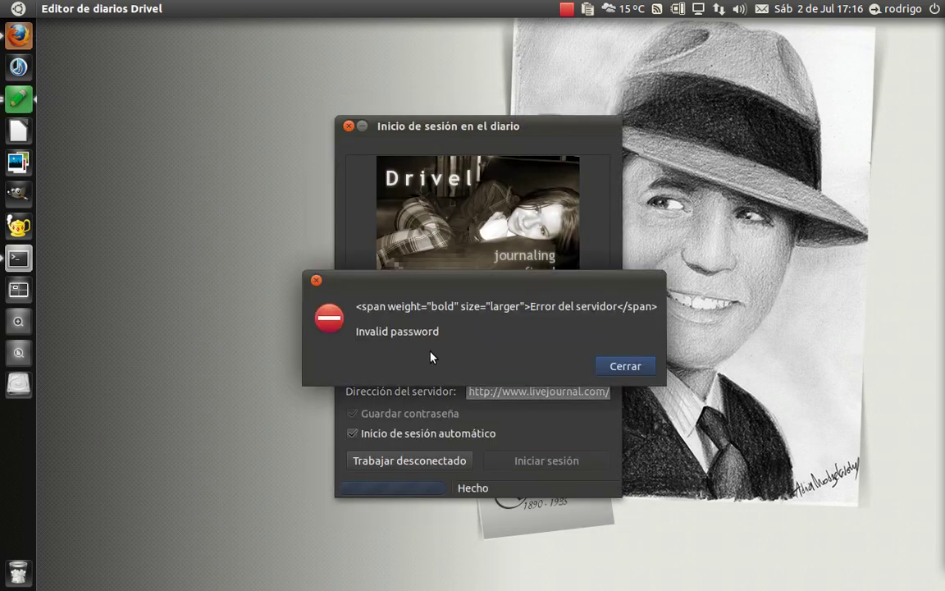
{"action": "left_click_drag", "start_coordinate": [451, 280], "coordinate": [398, 45]}
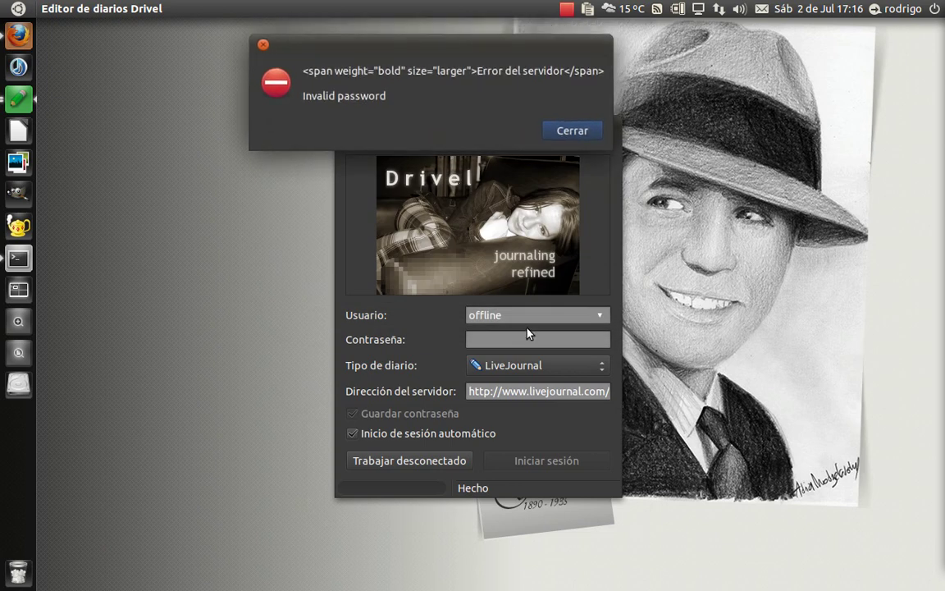
{"action": "left_click", "coordinate": [577, 137]}
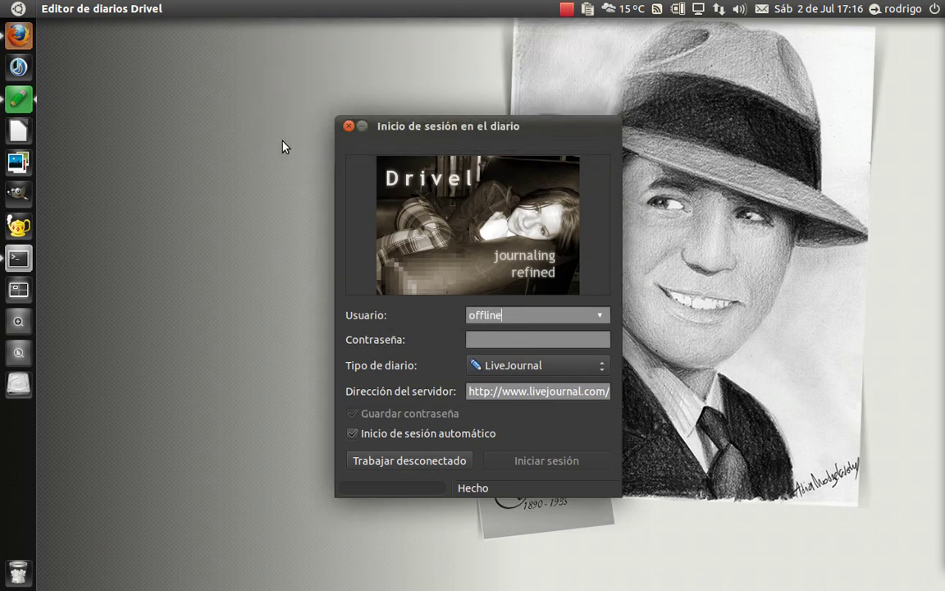
{"action": "left_click", "coordinate": [604, 318]}
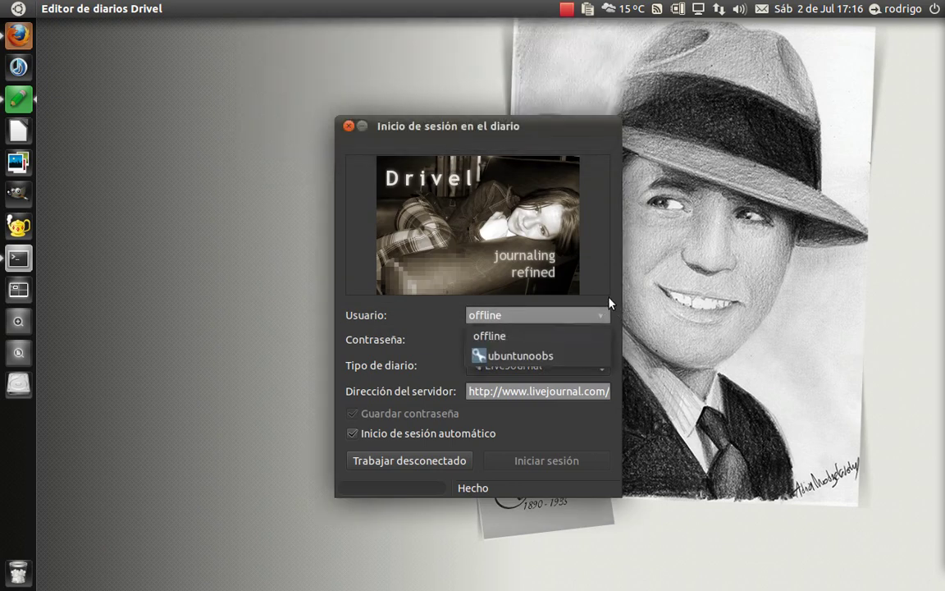
{"action": "left_click", "coordinate": [565, 356]}
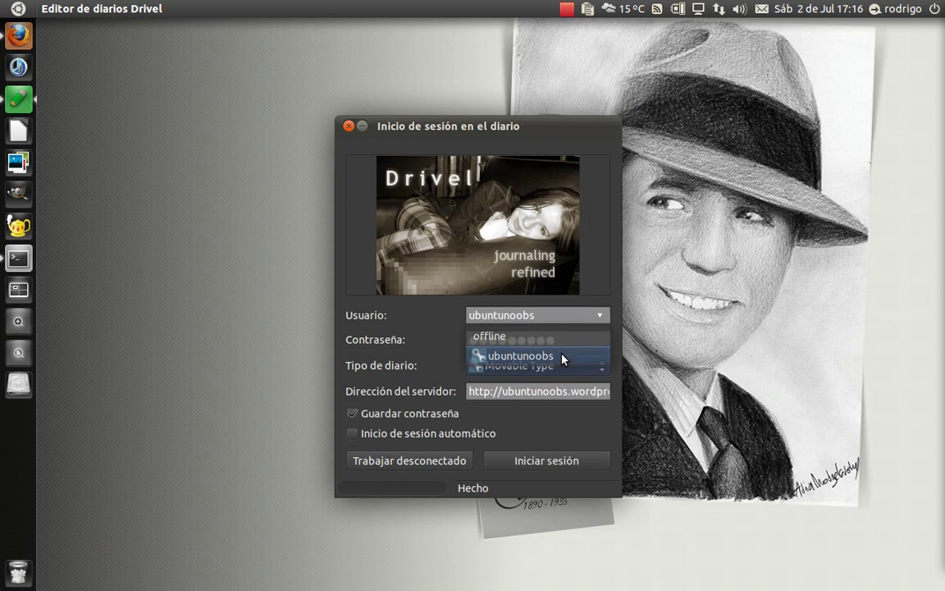
Step: Examine the login form's user, password and server address fields, and choose Movable Type as the journal type
{"action": "double_click", "coordinate": [519, 317]}
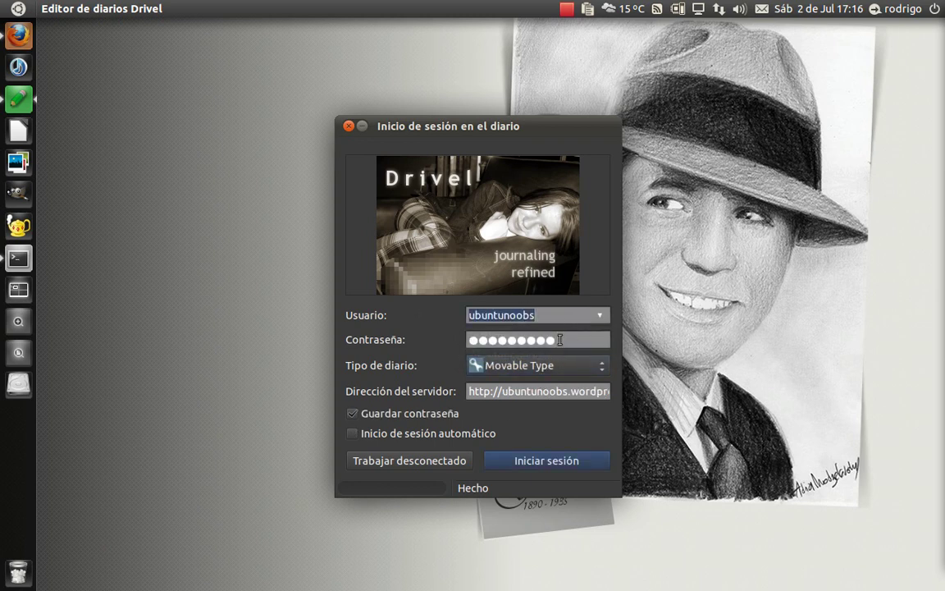
{"action": "key", "text": "Tab"}
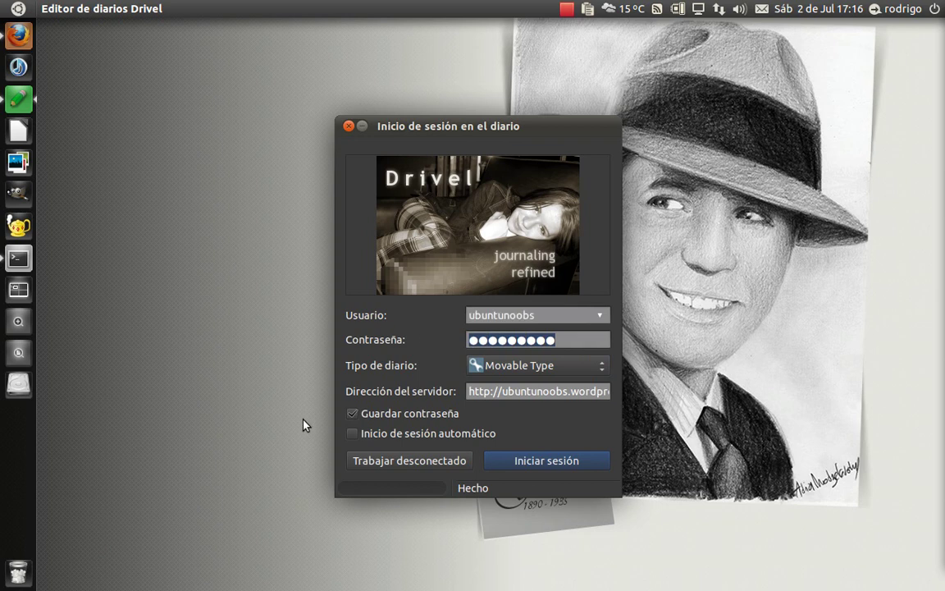
{"action": "left_click", "coordinate": [530, 365]}
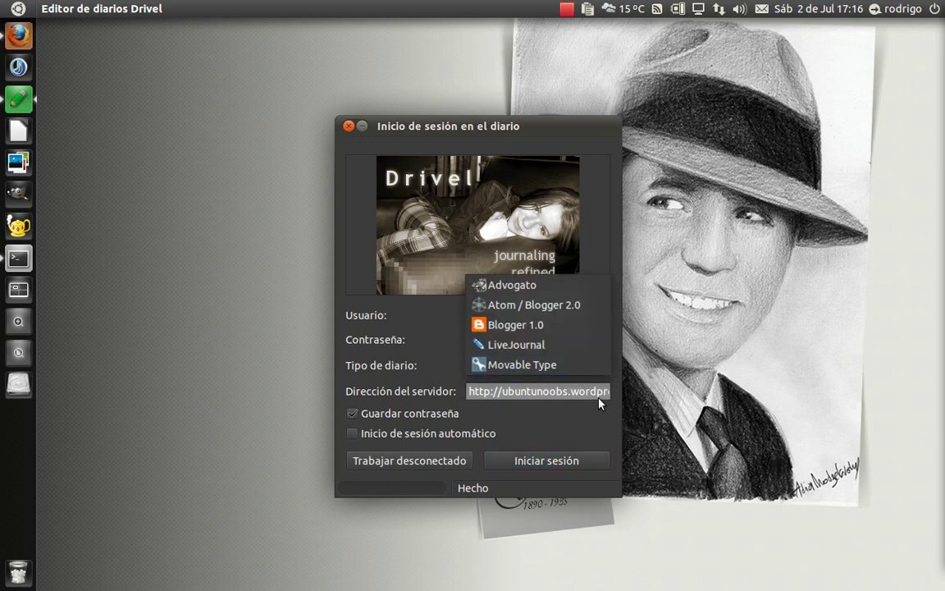
{"action": "left_click", "coordinate": [492, 366]}
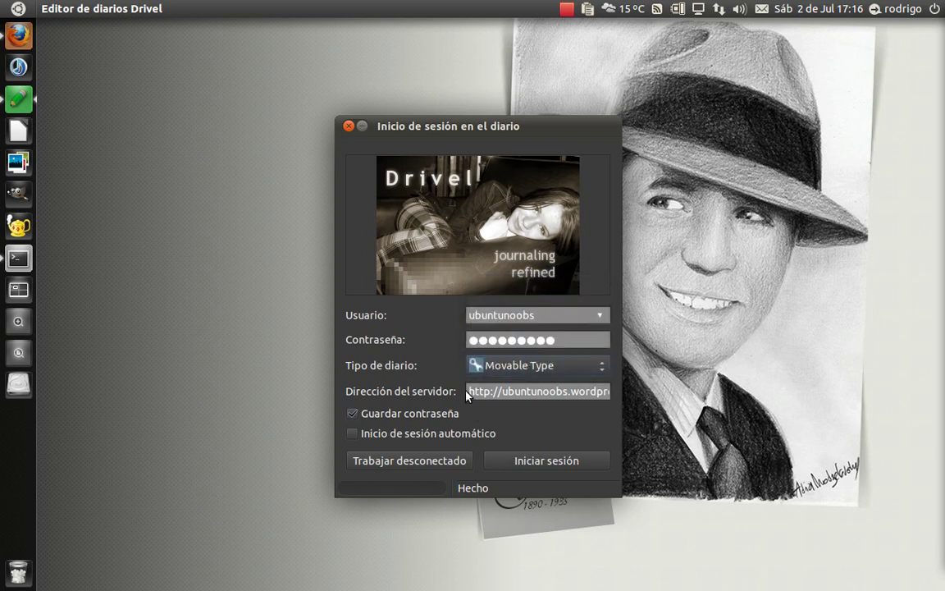
{"action": "left_click_drag", "start_coordinate": [467, 395], "coordinate": [630, 395]}
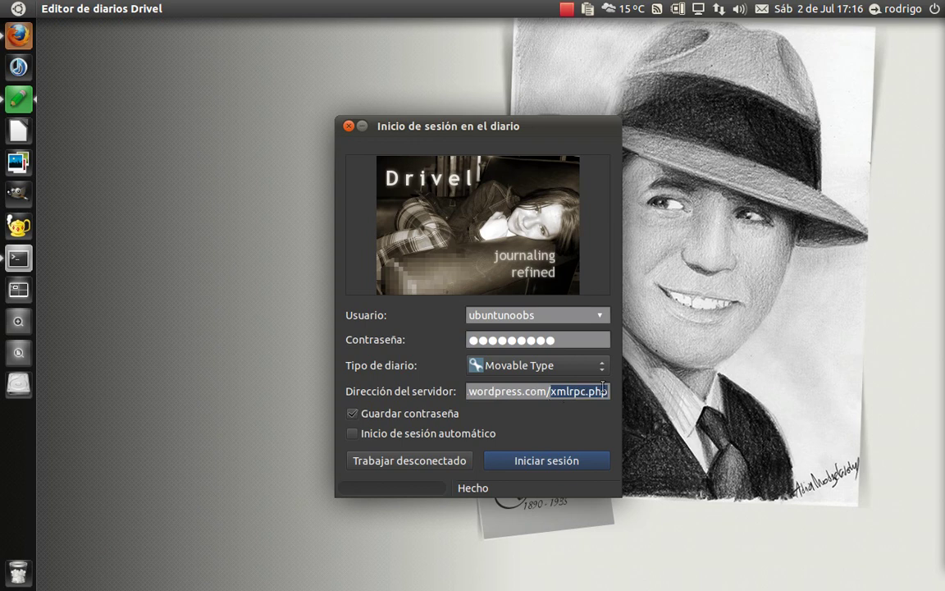
{"action": "left_click", "coordinate": [558, 315]}
{"action": "double_click", "coordinate": [558, 316]}
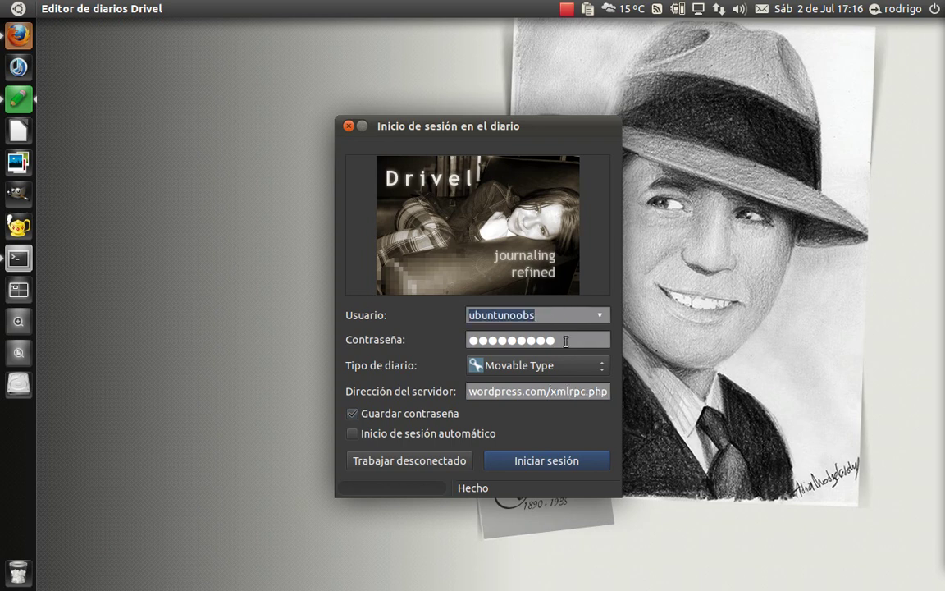
{"action": "key", "text": "Tab"}
{"action": "left_click_drag", "start_coordinate": [468, 391], "coordinate": [318, 390]}
{"action": "left_click", "coordinate": [608, 393]}
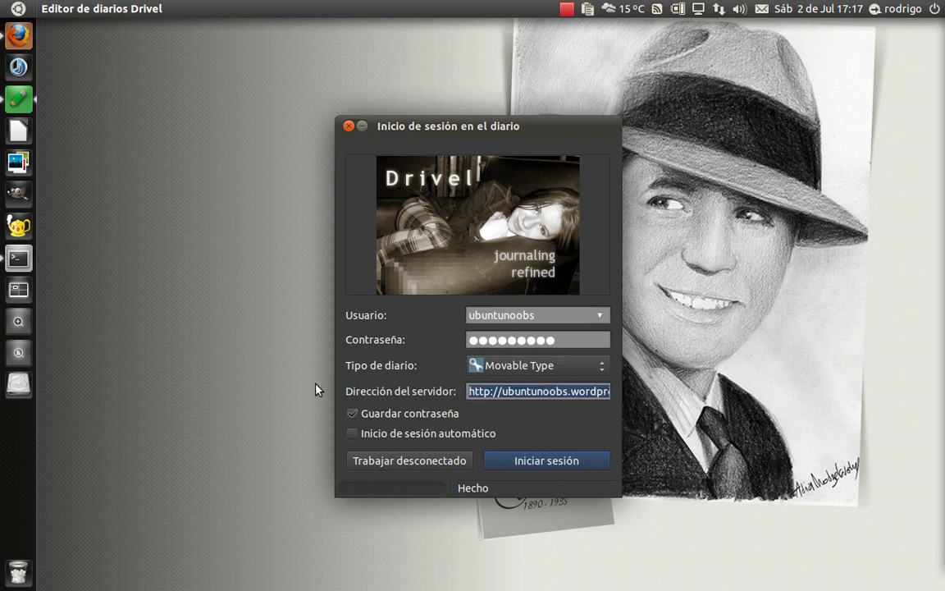
{"action": "left_click", "coordinate": [569, 340]}
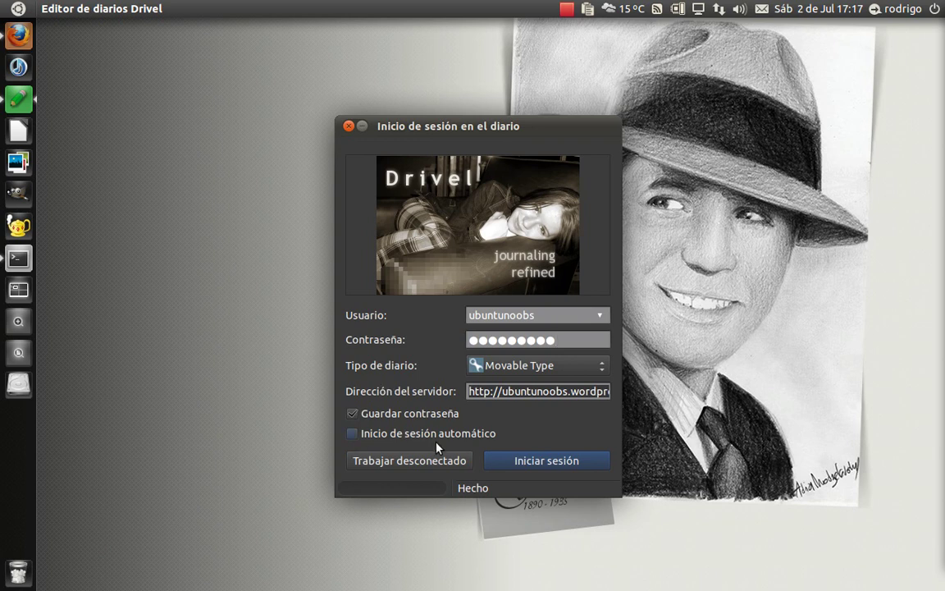
Step: Sign in to the blog and give the new entry the subject "Utilizar drivel para crear entradas nuevas en blogs (wordpress)"
{"action": "left_click", "coordinate": [546, 461]}
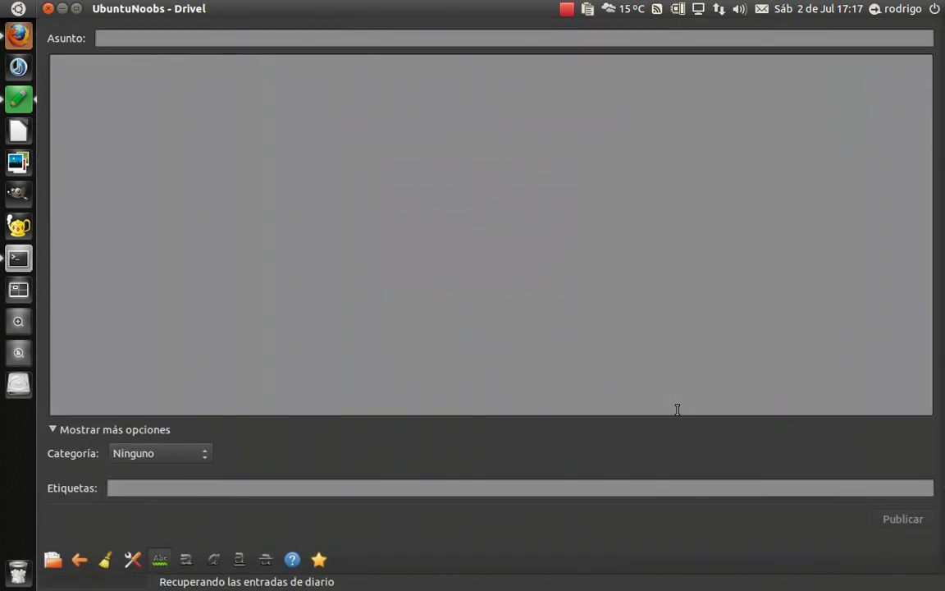
{"action": "left_click", "coordinate": [133, 38]}
{"action": "type", "text": "Utilizar drivel "}
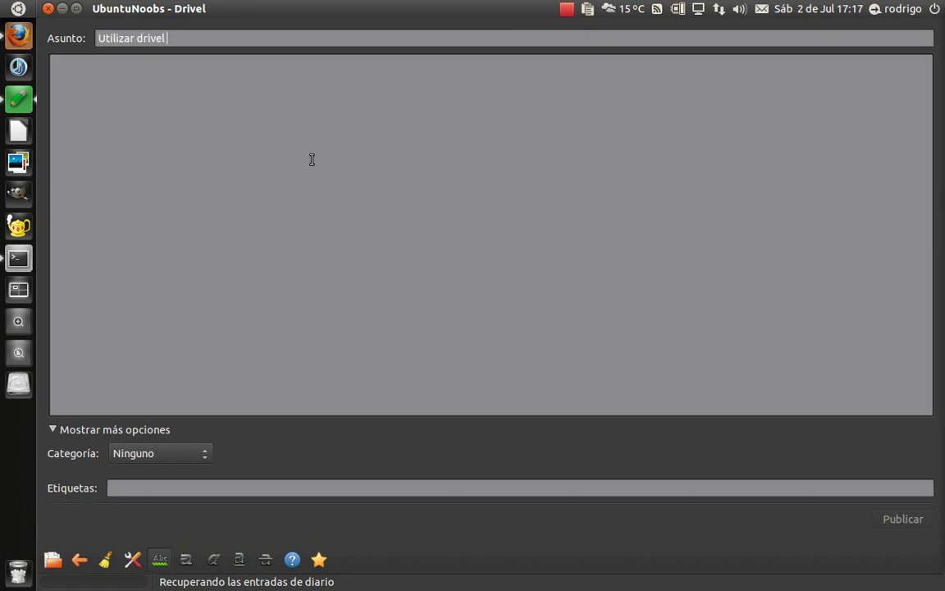
{"action": "type", "text": "para crear entradas"}
{"action": "type", "text": "nuev"}
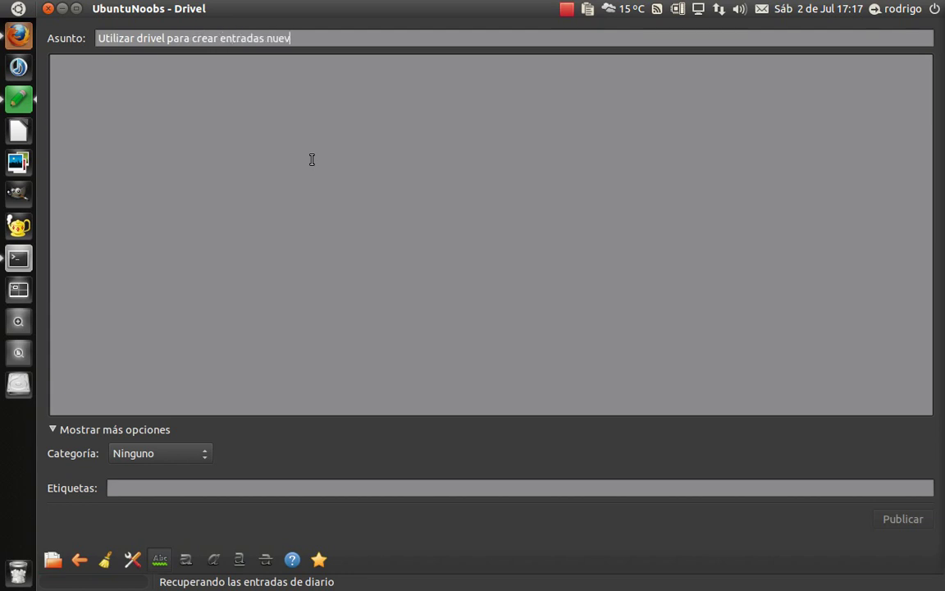
{"action": "type", "text": "as en blogs (wordpress"}
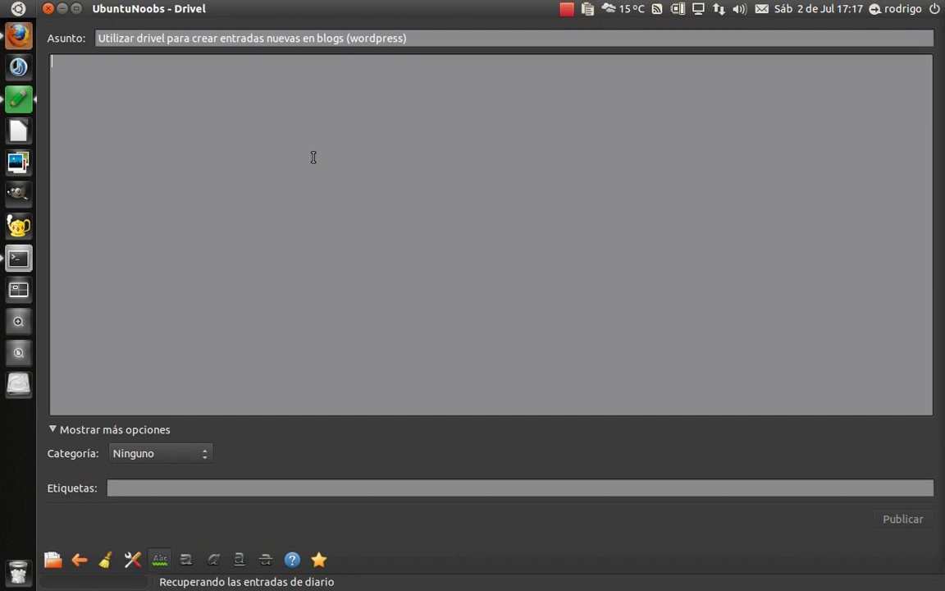
Step: Write "Esta entrada esta creada bla bla la bla bla bla...." as the body of the entry
{"action": "type", "text": "Es"}
{"action": "type", "text": "tae"}
{"action": "type", "text": " ent"}
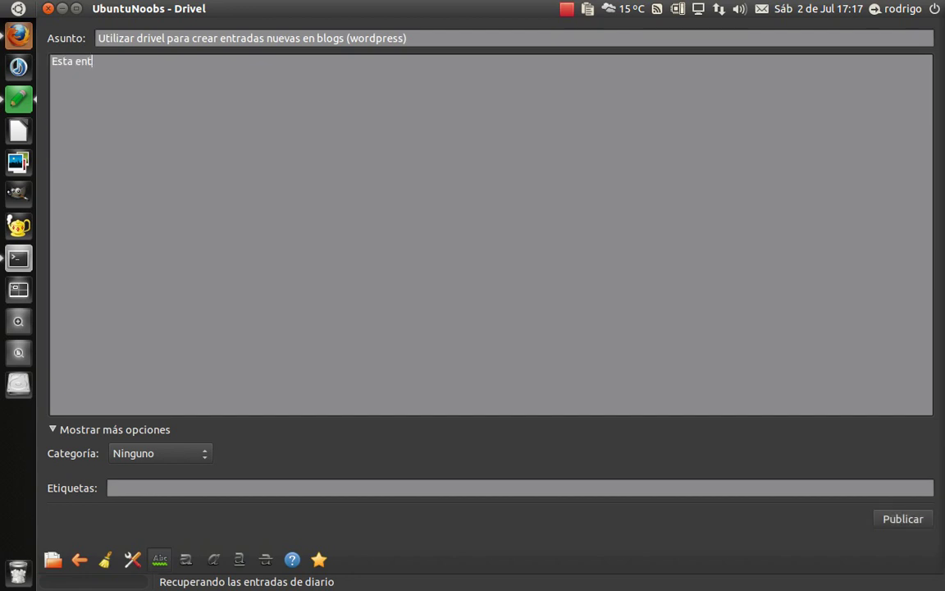
{"action": "type", "text": "rada esta creada bla bla la bla bla bla...."}
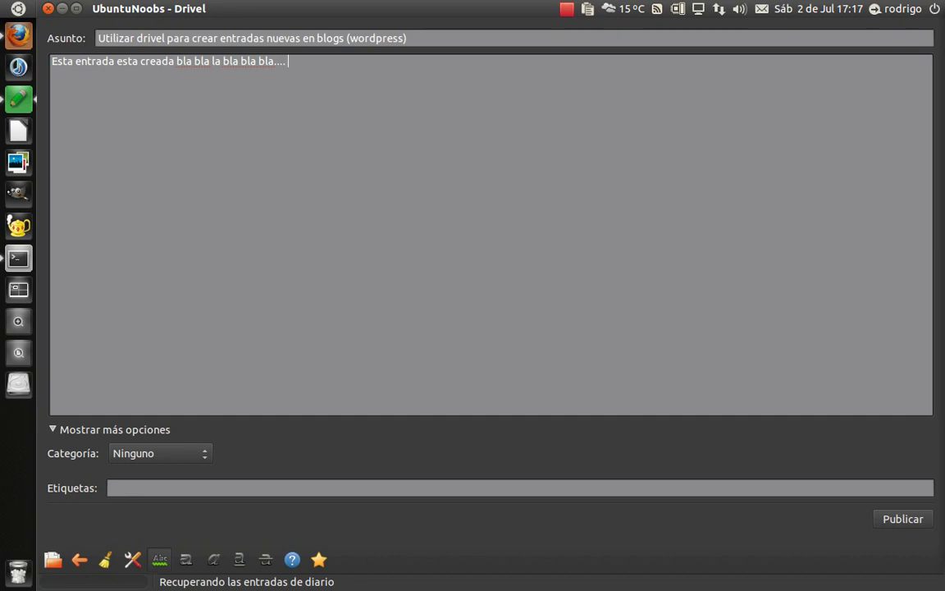
Step: Assign the entry to the Videotutoriales category and publish it
{"action": "left_click", "coordinate": [156, 452]}
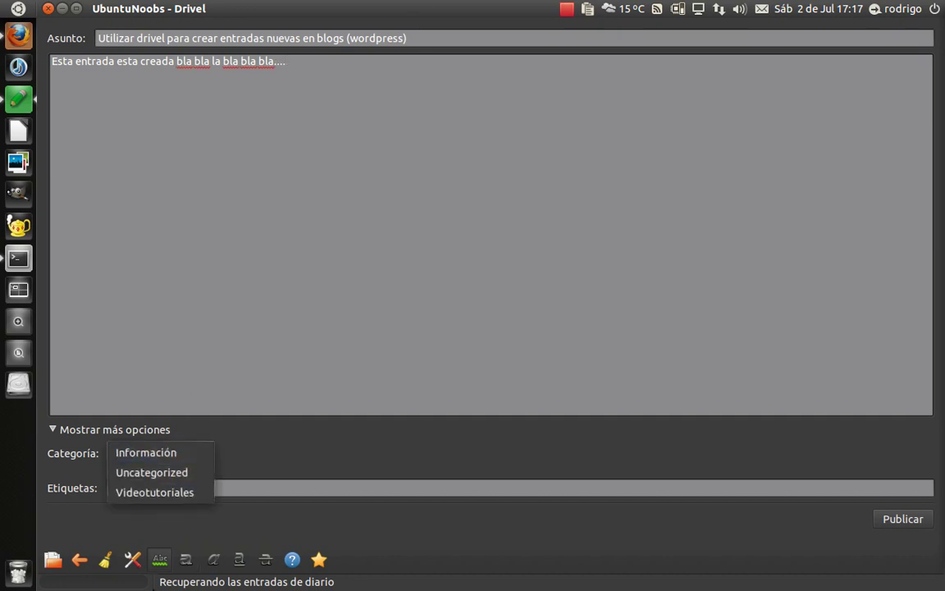
{"action": "left_click", "coordinate": [155, 492]}
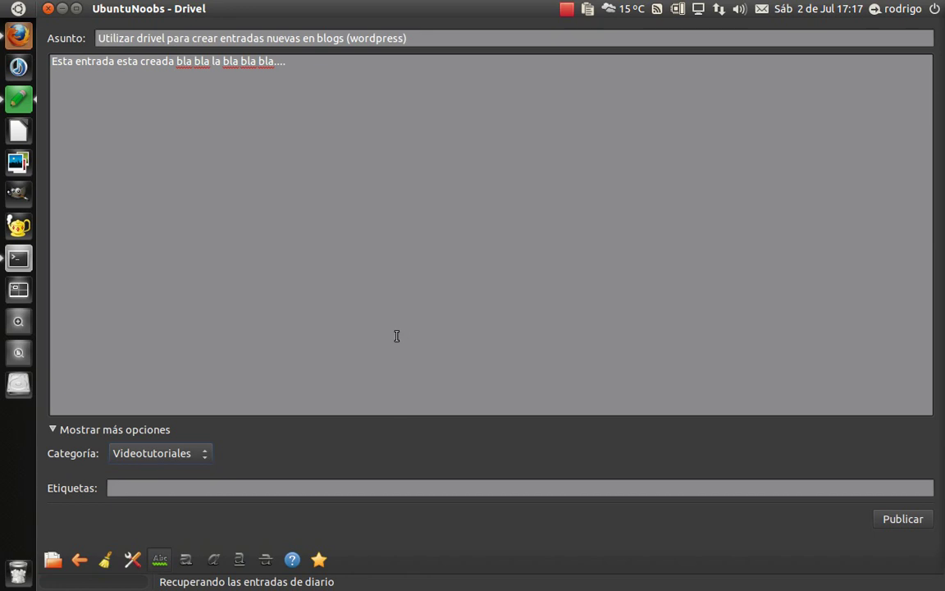
{"action": "left_click", "coordinate": [900, 519]}
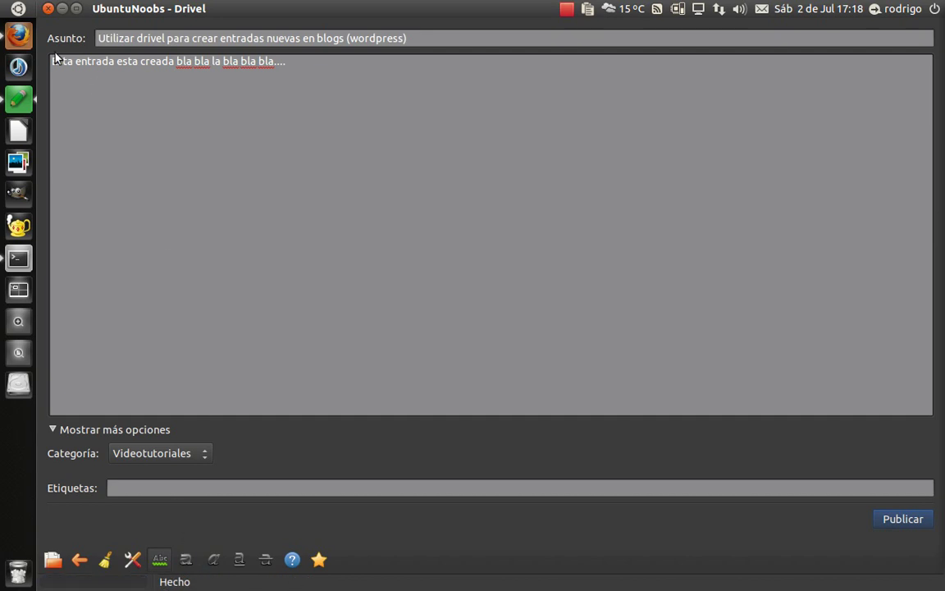
Step: Switch to Firefox, open ubuntunoobs.wordpress.com and look for the new entry on the blog
{"action": "right_click", "coordinate": [16, 36]}
{"action": "left_click", "coordinate": [52, 38]}
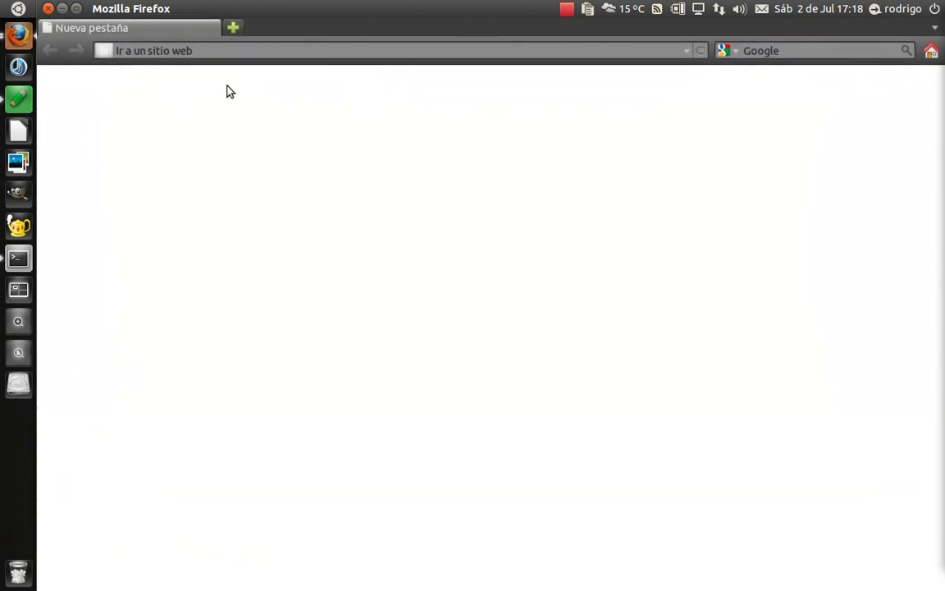
{"action": "type", "text": "ubuntu"}
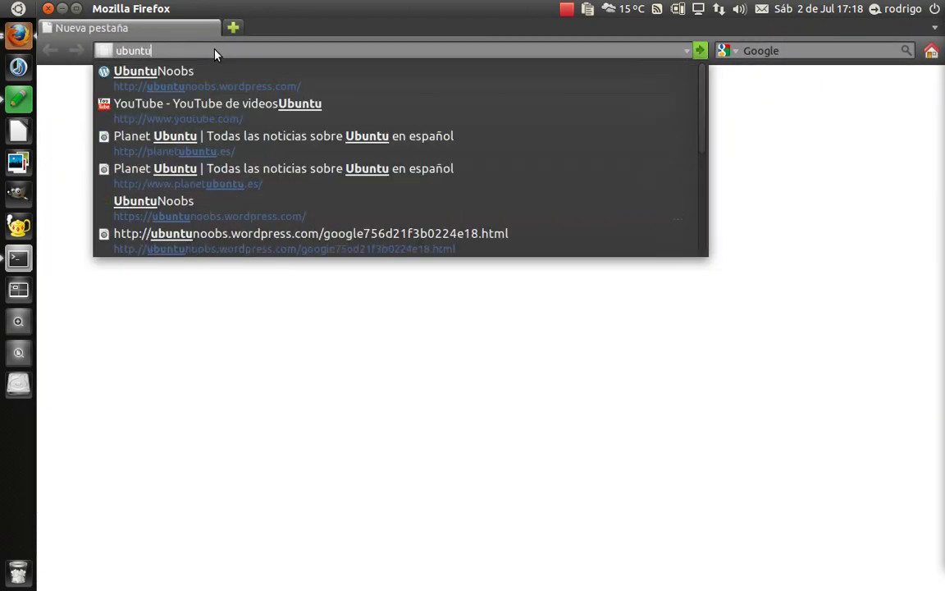
{"action": "key", "text": "Down"}
{"action": "key", "text": "Return"}
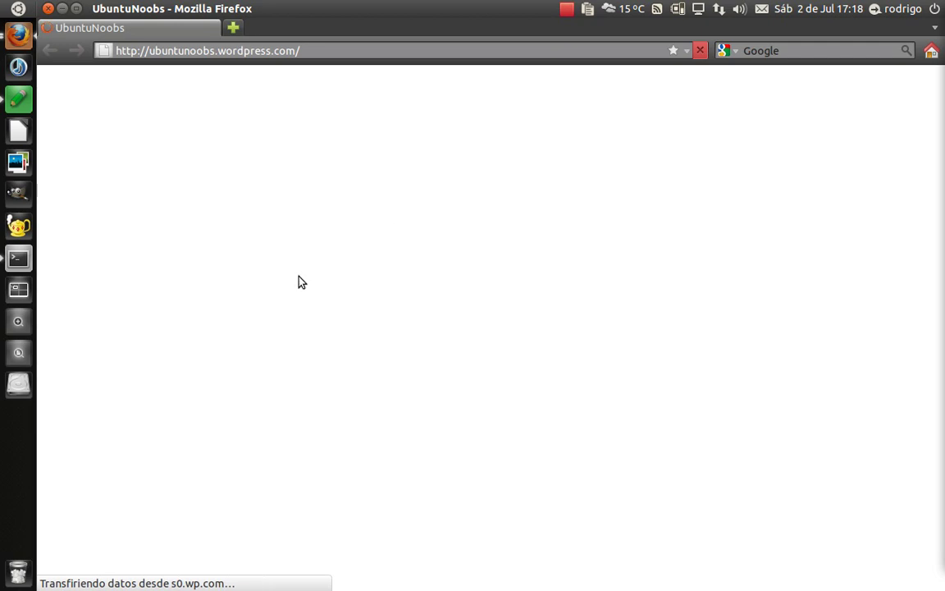
{"action": "scroll", "coordinate": [487, 367], "scroll_direction": "down", "scroll_amount": 5}
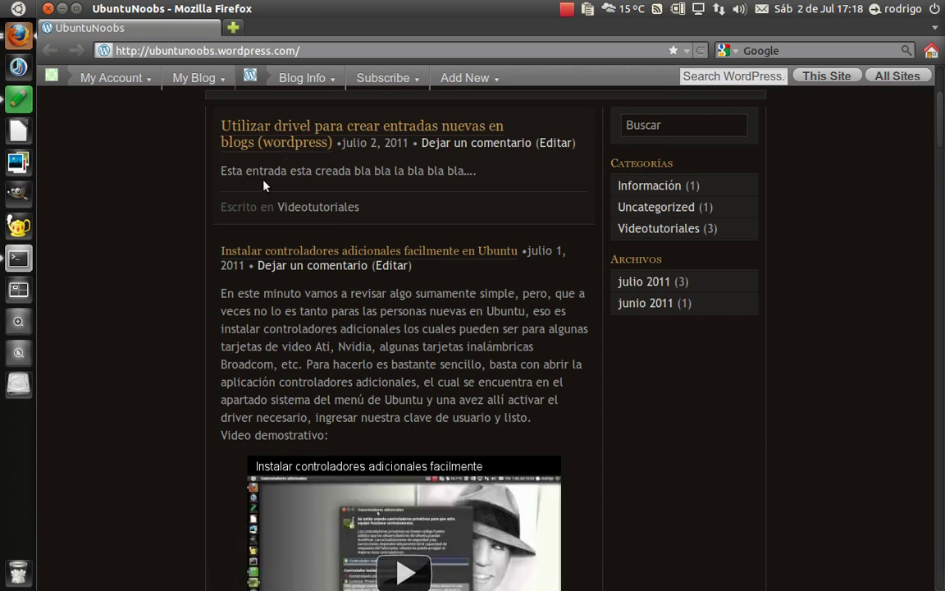
Step: Check the published entry on the blog's front page against the emptied entry editor in Drivel
{"action": "scroll", "coordinate": [574, 230], "scroll_direction": "up", "scroll_amount": 5}
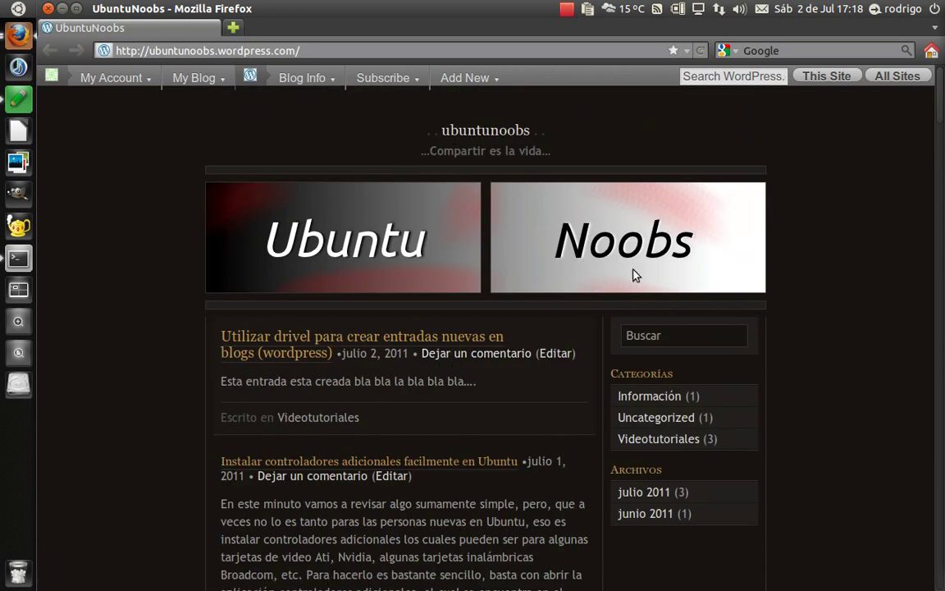
{"action": "left_click", "coordinate": [18, 99]}
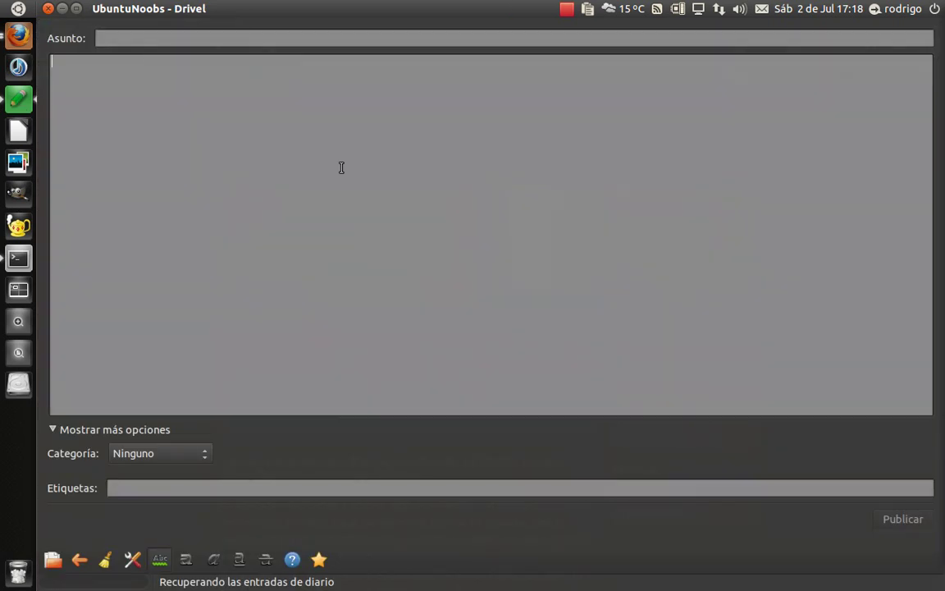
{"action": "left_click", "coordinate": [18, 35]}
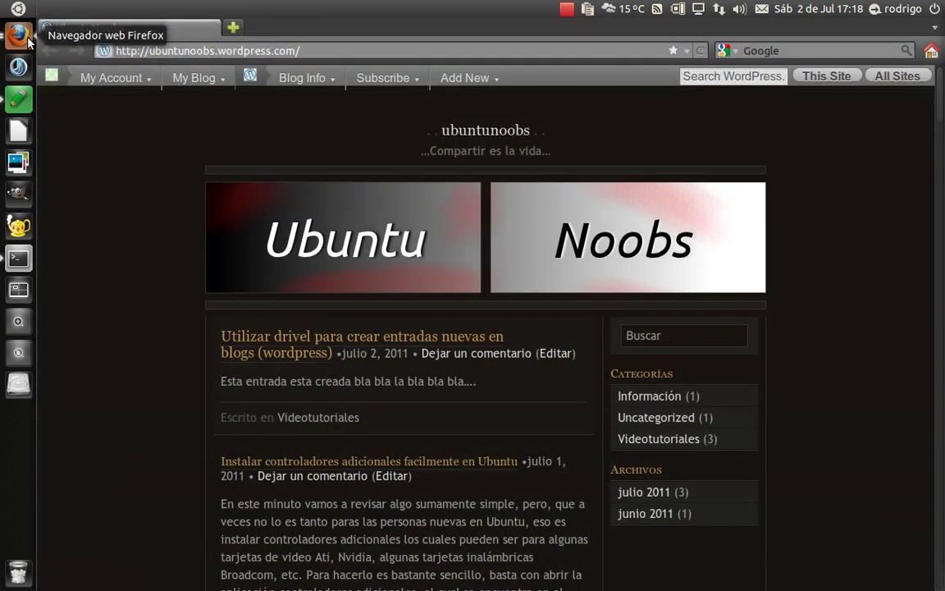
Step: Close the Drivel editor and the Firefox window that shows the ubuntunoobs blog
{"action": "left_click", "coordinate": [18, 99]}
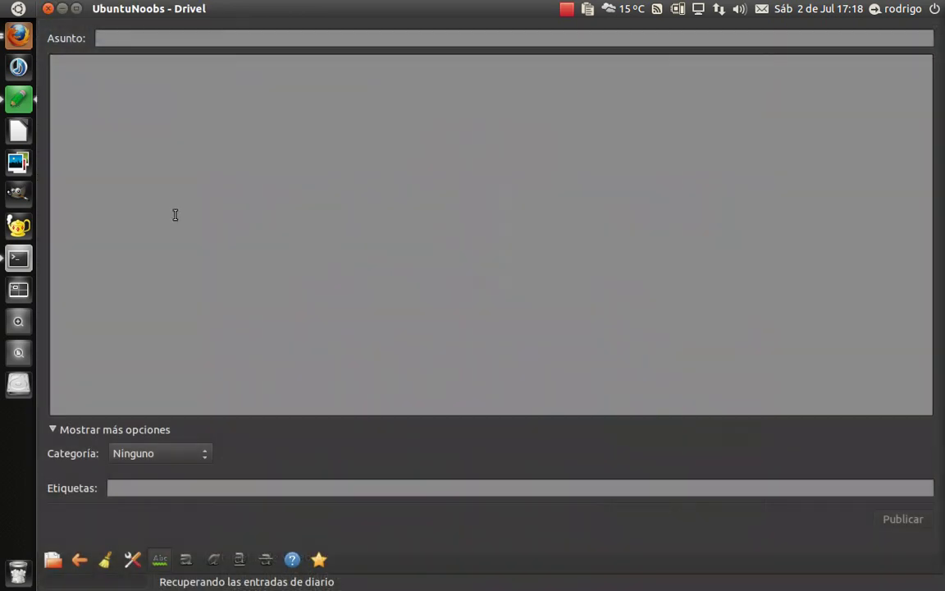
{"action": "left_click", "coordinate": [48, 8]}
{"action": "left_click", "coordinate": [18, 35]}
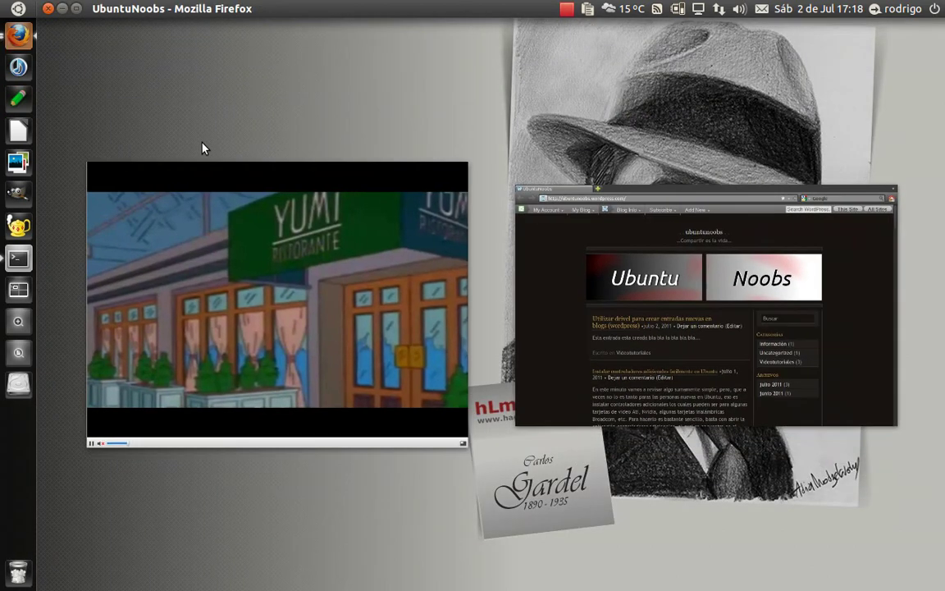
{"action": "left_click", "coordinate": [138, 166]}
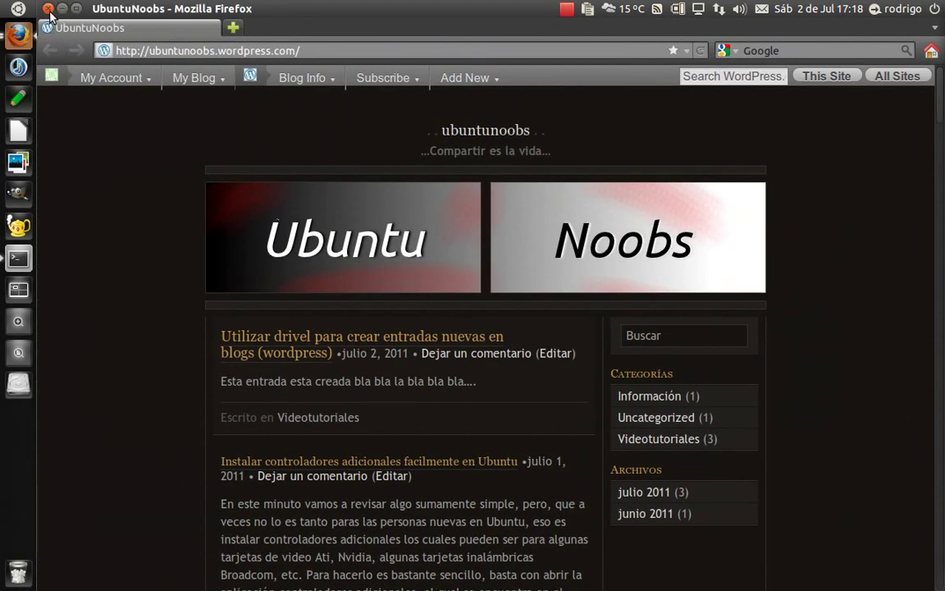
{"action": "left_click", "coordinate": [48, 8]}
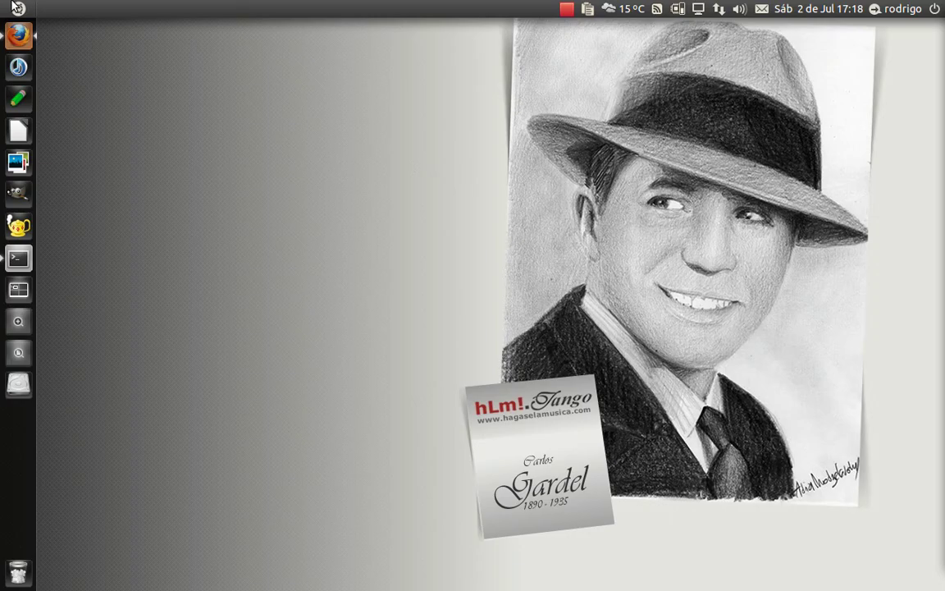
{"action": "left_click", "coordinate": [13, 7]}
{"action": "type", "text": "centro"}
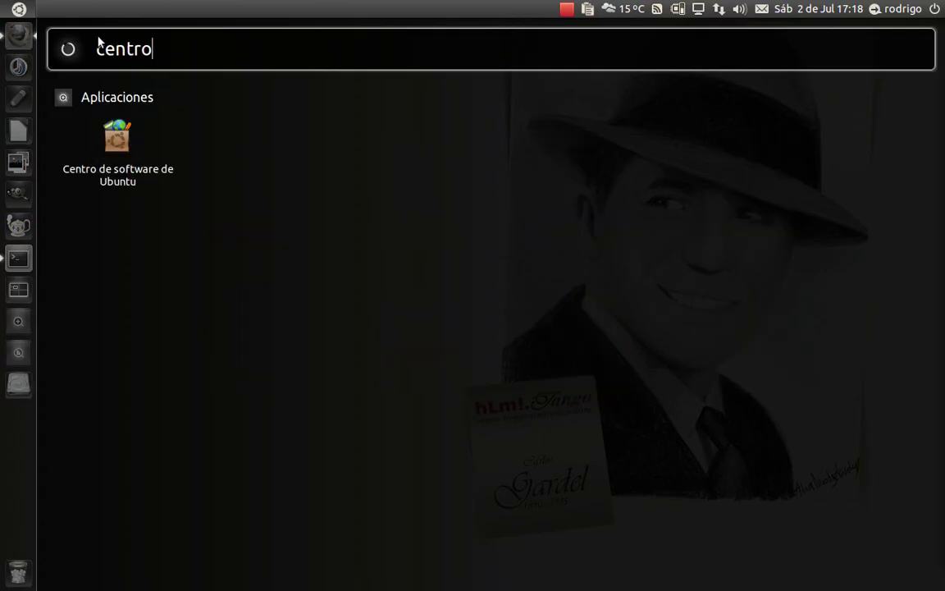
{"action": "key", "text": "BackSpace"}
{"action": "key", "text": "BackSpace"}
{"action": "key", "text": "BackSpace"}
{"action": "key", "text": "BackSpace"}
{"action": "key", "text": "BackSpace"}
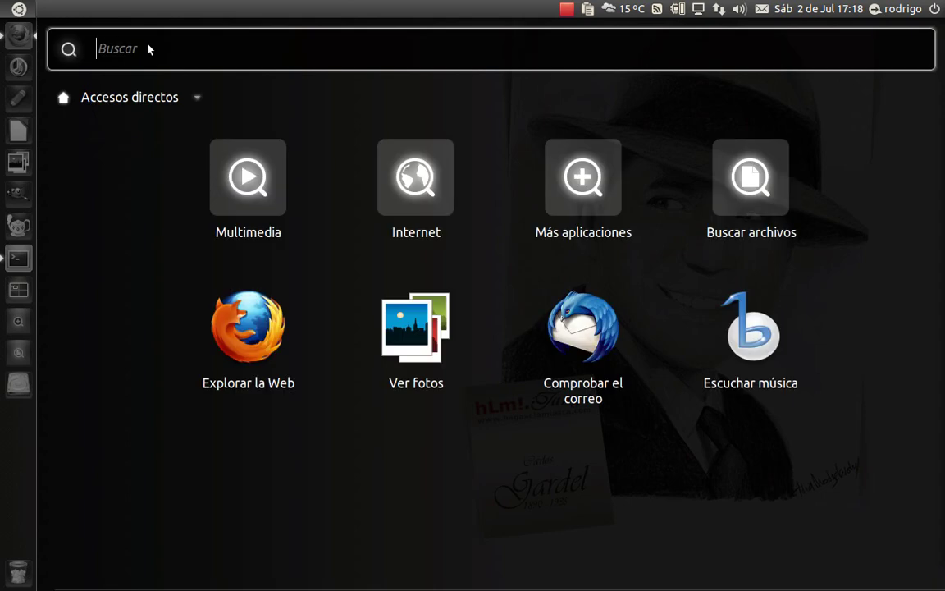
{"action": "left_click", "coordinate": [18, 8]}
Step: Start Drivel again and sign in with the saved login after checking its journal type and server address
{"action": "left_click", "coordinate": [18, 97]}
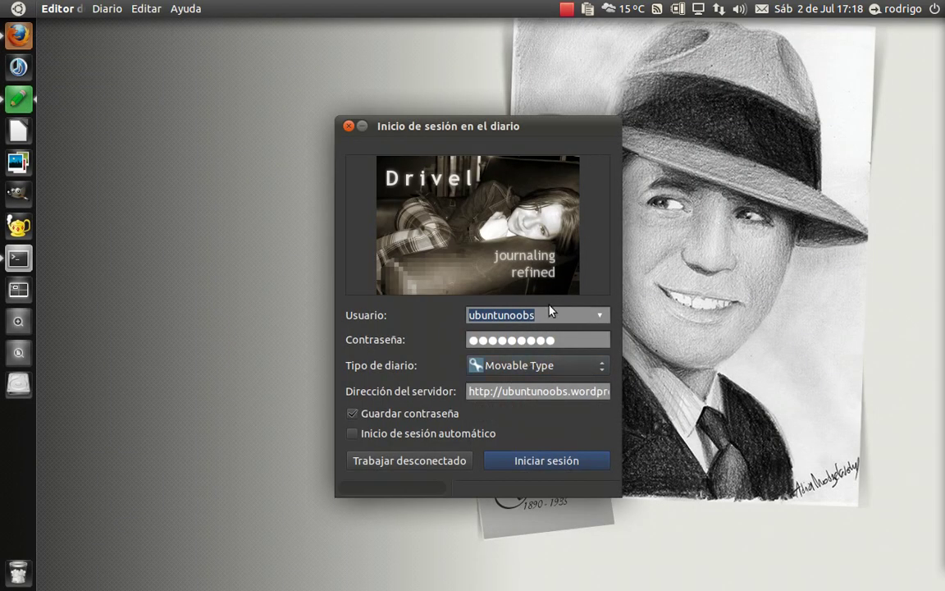
{"action": "key", "text": "Tab"}
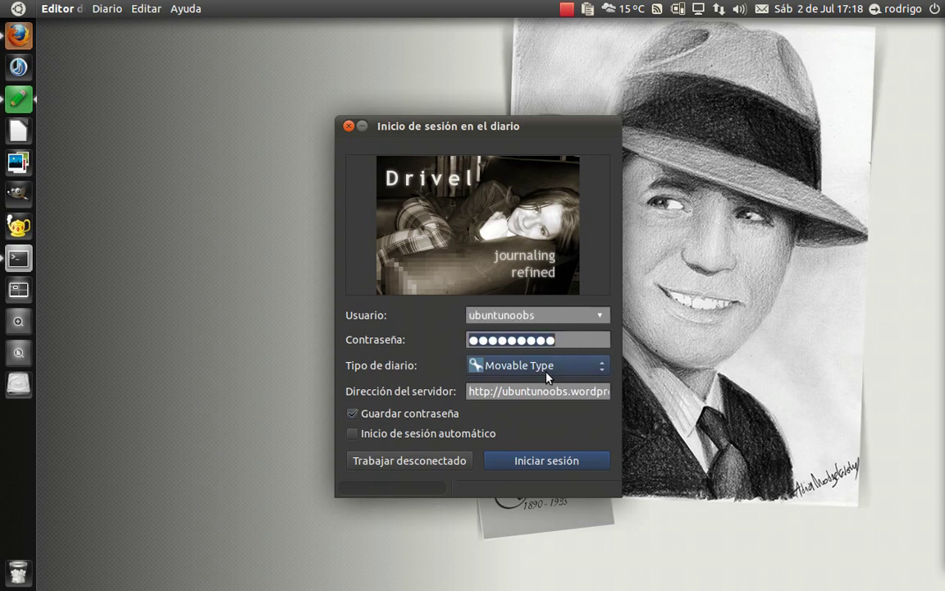
{"action": "left_click", "coordinate": [545, 375]}
{"action": "left_click", "coordinate": [678, 394]}
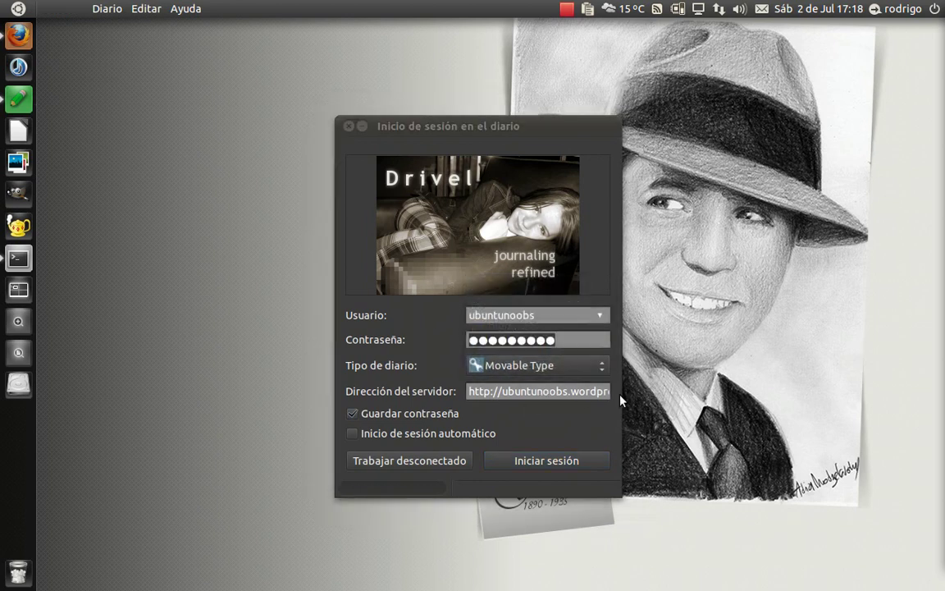
{"action": "left_click_drag", "start_coordinate": [469, 392], "coordinate": [607, 394]}
{"action": "left_click", "coordinate": [547, 394]}
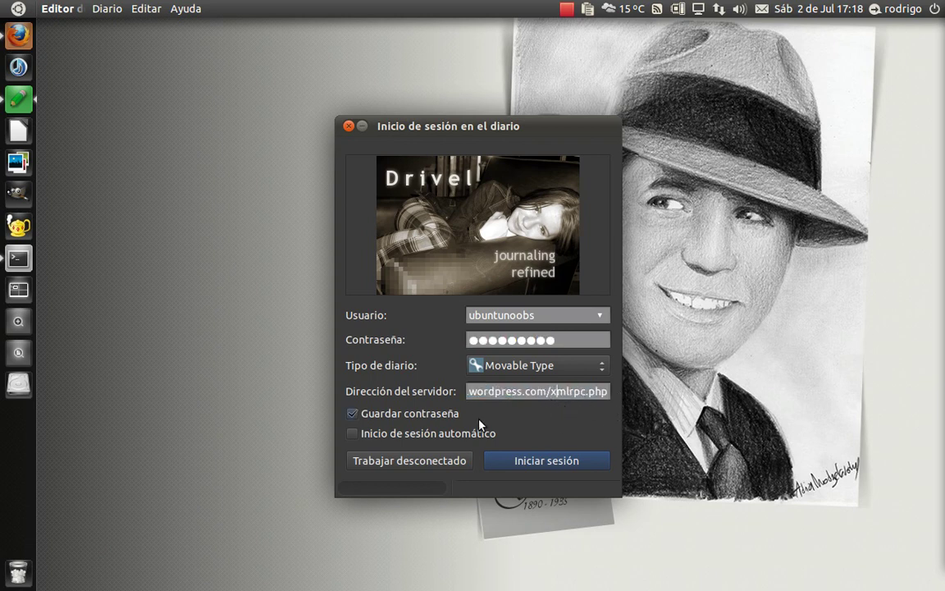
{"action": "left_click", "coordinate": [488, 457]}
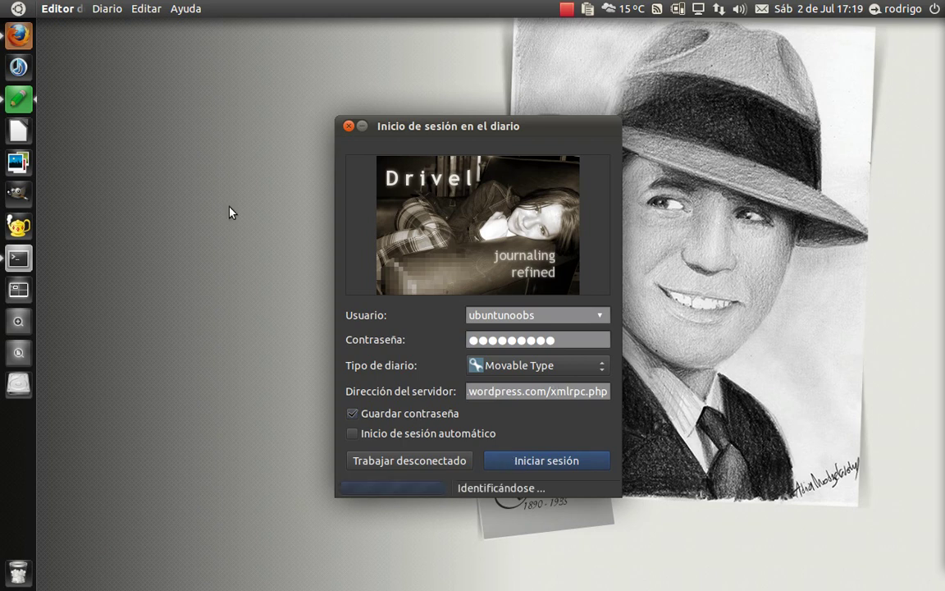